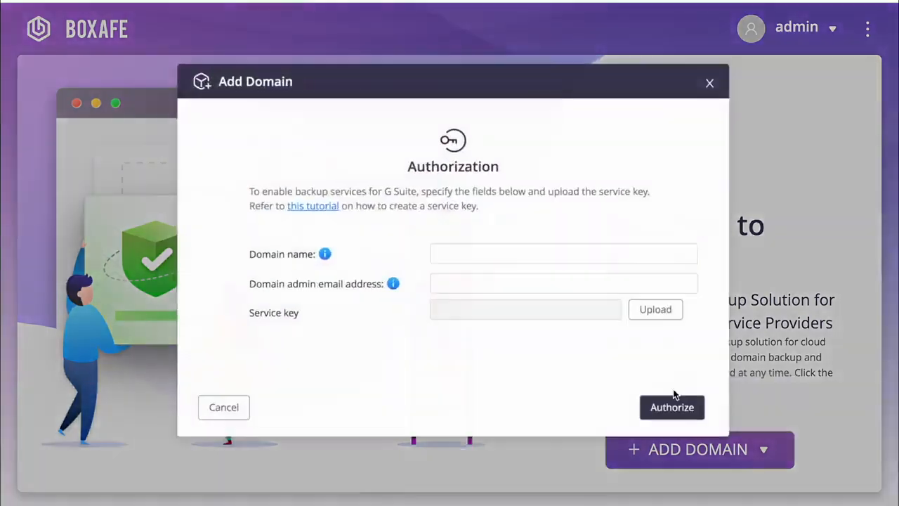
Authorize the G Suite domain with its domain name, admin email address and service key, and accept the Email, Contacts, Calendar and Drive services.
{"action": "left_click", "coordinate": [548, 250]}
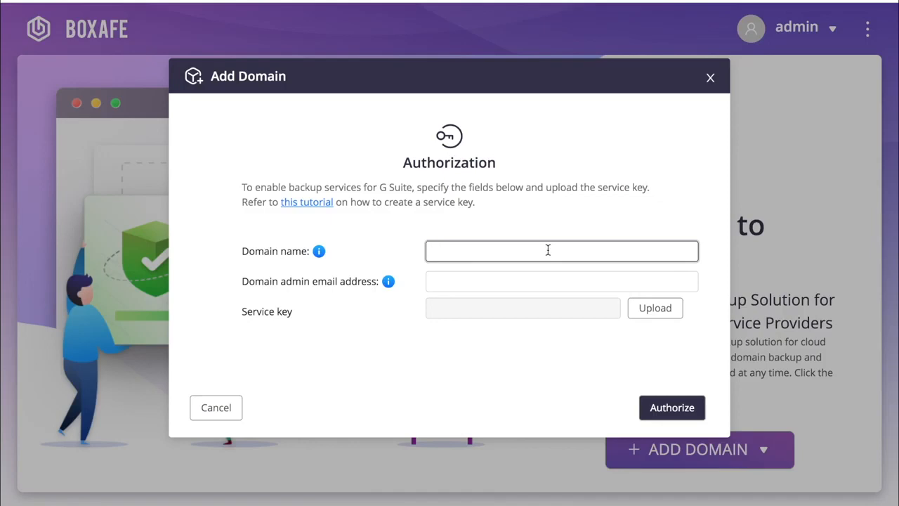
{"action": "type", "text": "boxafebackup.com"}
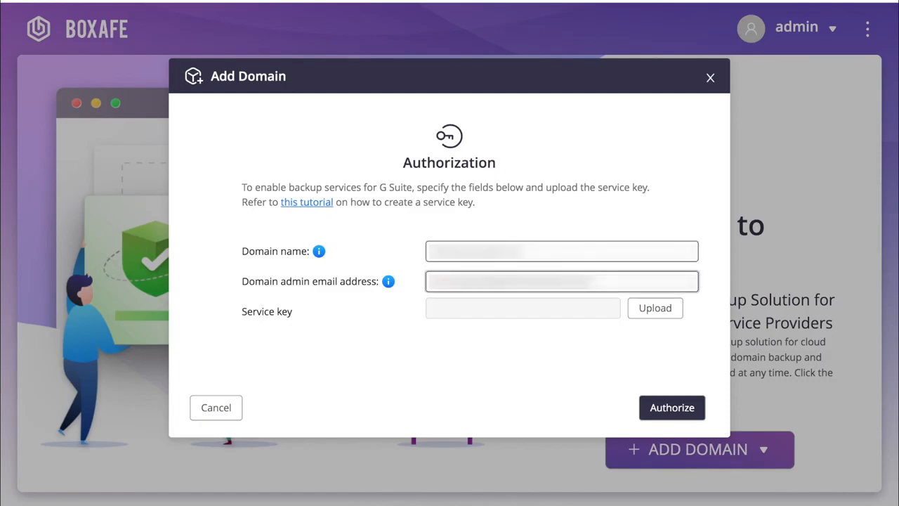
{"action": "left_click", "coordinate": [635, 311]}
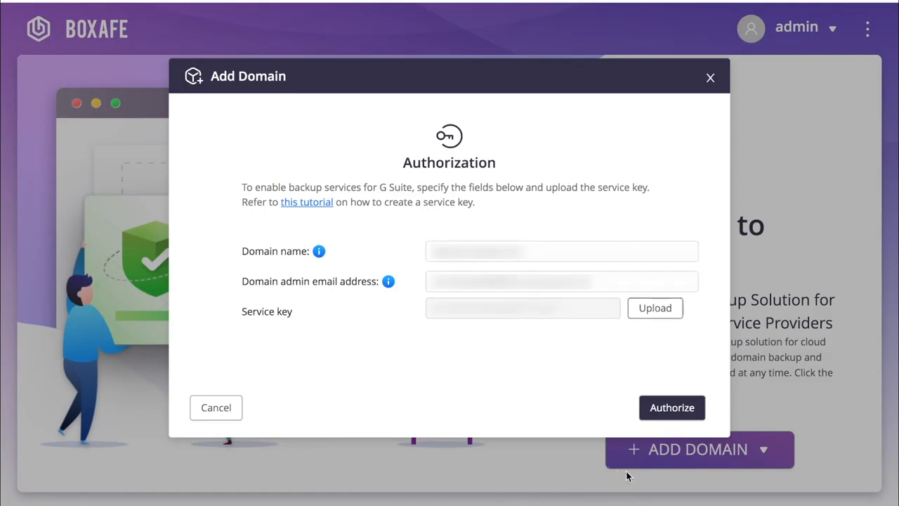
{"action": "left_click", "coordinate": [669, 415]}
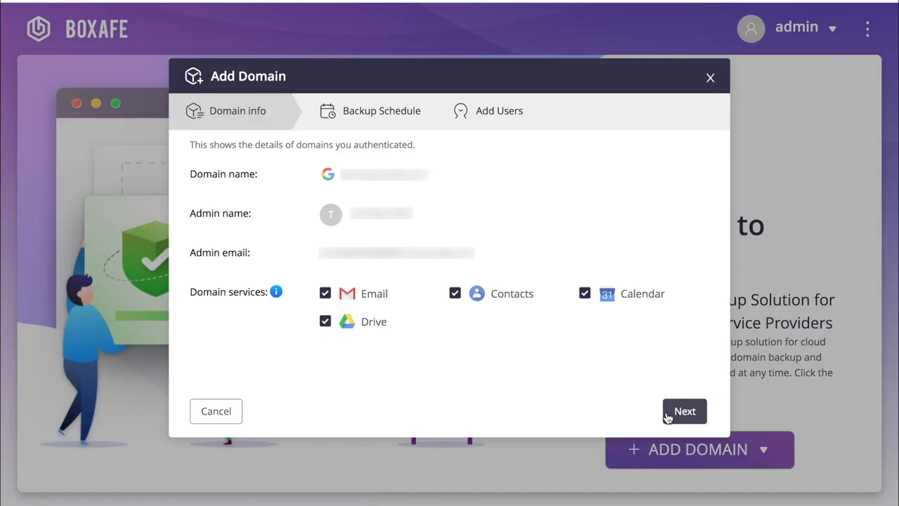
{"action": "left_click", "coordinate": [668, 417]}
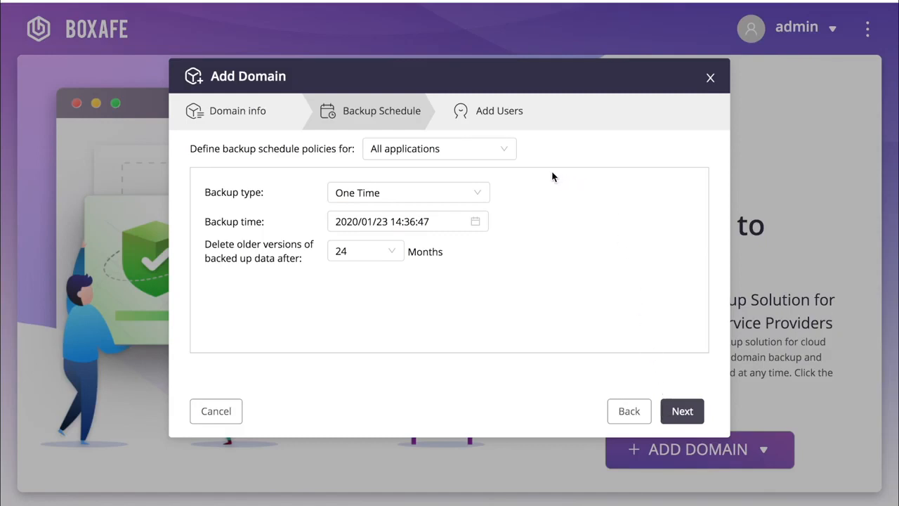
Set the backup schedule for all applications to the Auto type with a frequency of once a day.
{"action": "left_click", "coordinate": [500, 157]}
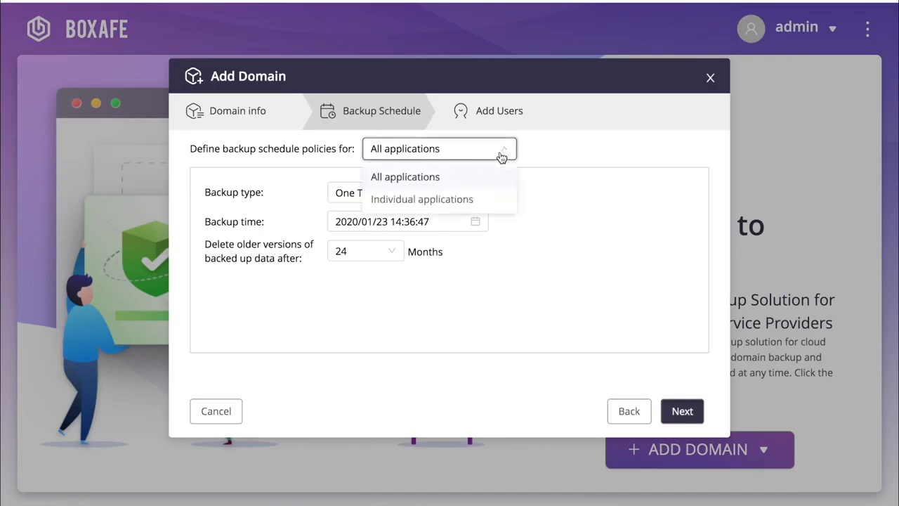
{"action": "left_click", "coordinate": [501, 157]}
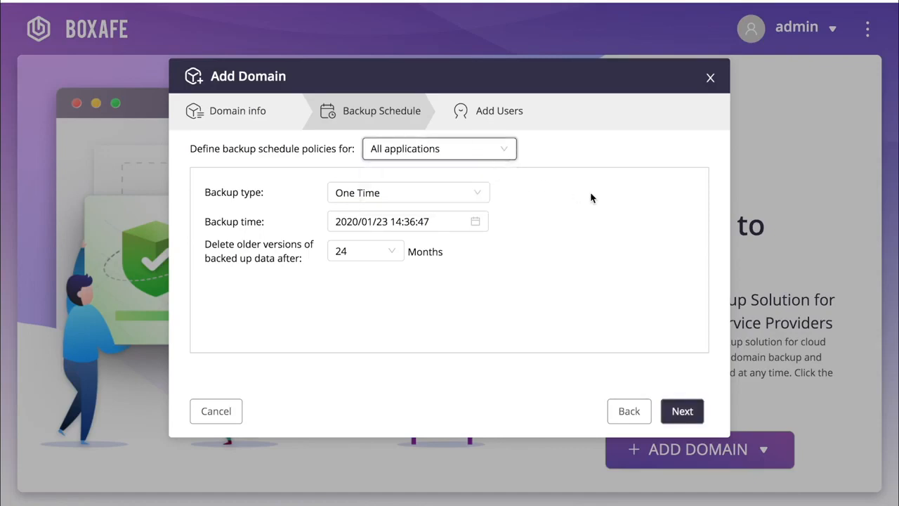
{"action": "left_click", "coordinate": [482, 197]}
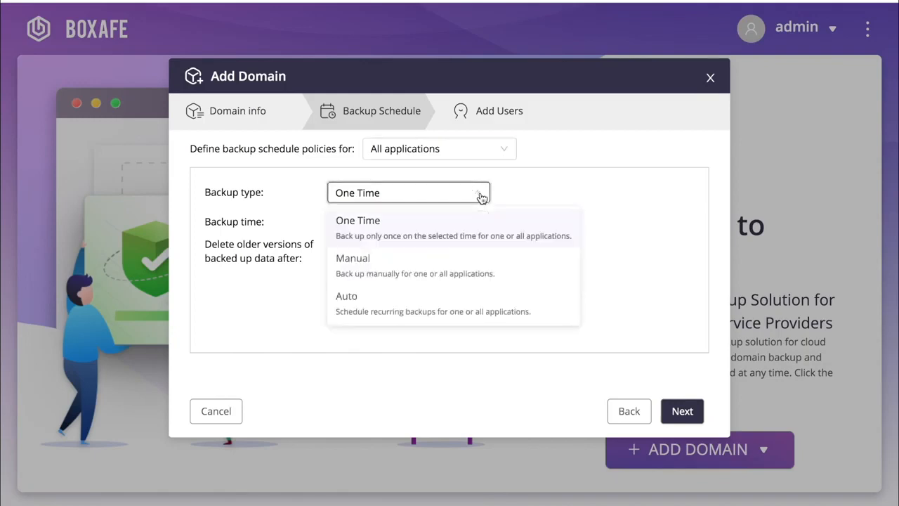
{"action": "left_click", "coordinate": [451, 314]}
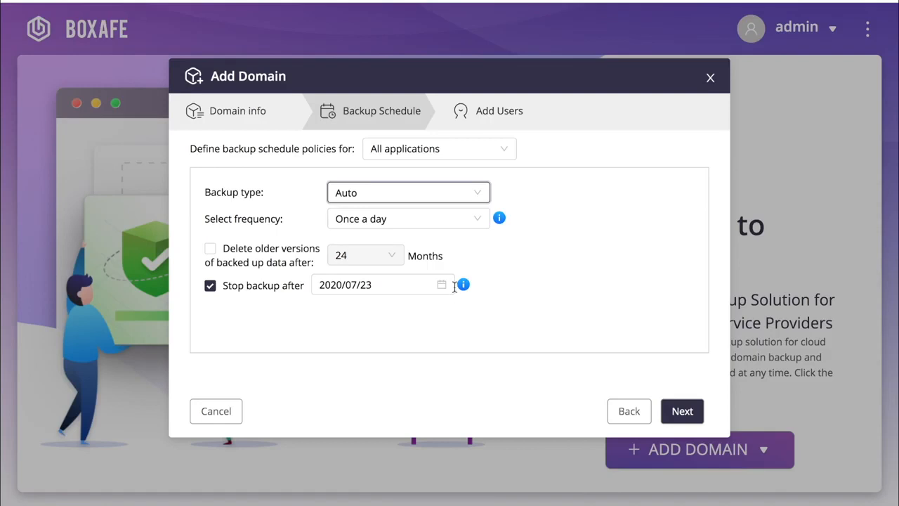
{"action": "left_click", "coordinate": [477, 225]}
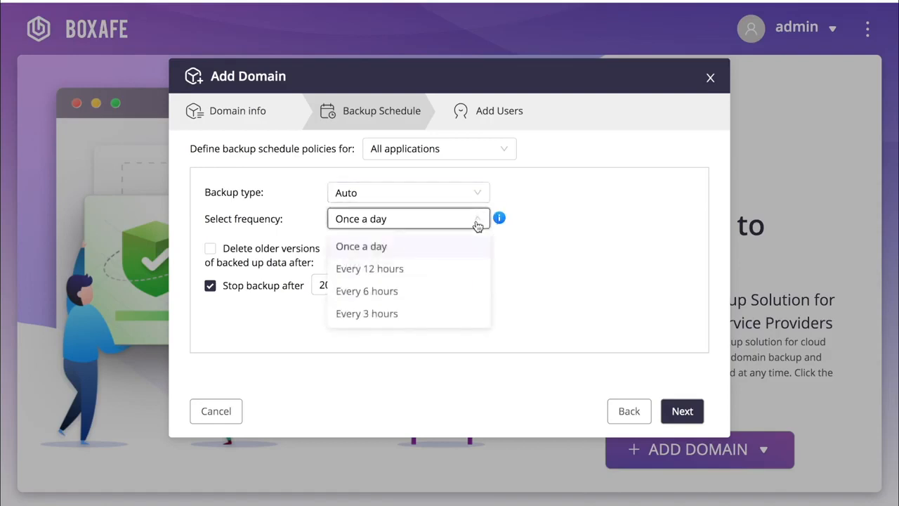
{"action": "left_click", "coordinate": [477, 224]}
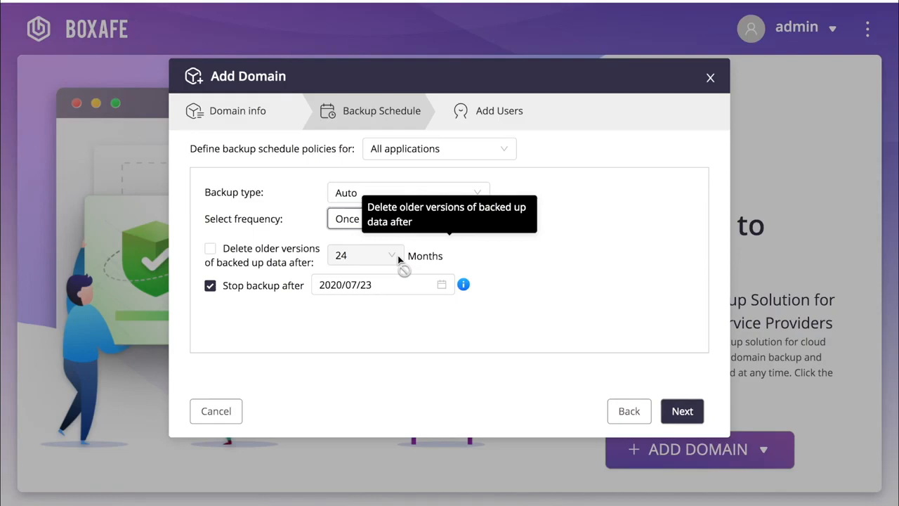
{"action": "left_click", "coordinate": [209, 251]}
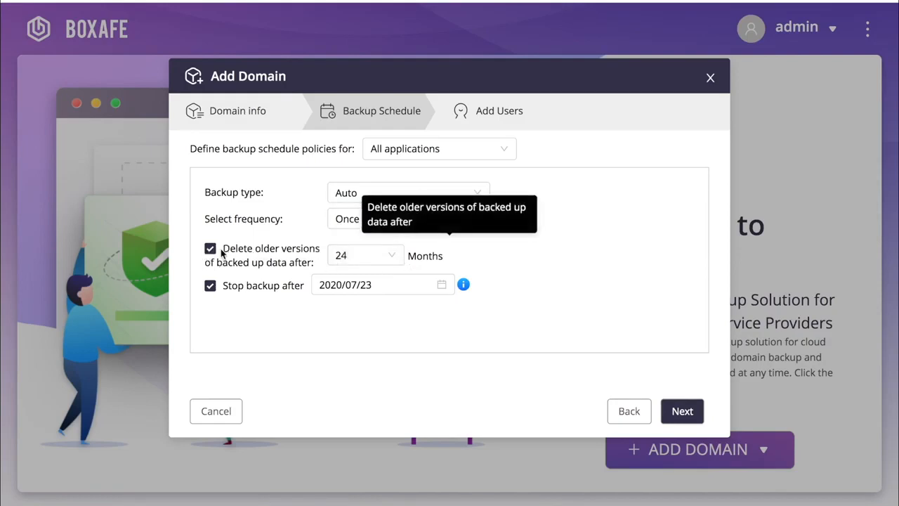
{"action": "left_click", "coordinate": [379, 256]}
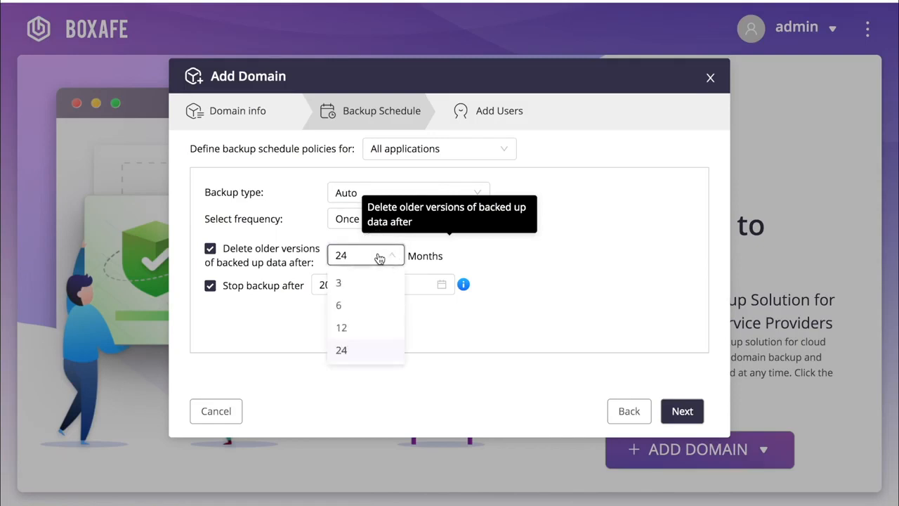
{"action": "left_click", "coordinate": [376, 257]}
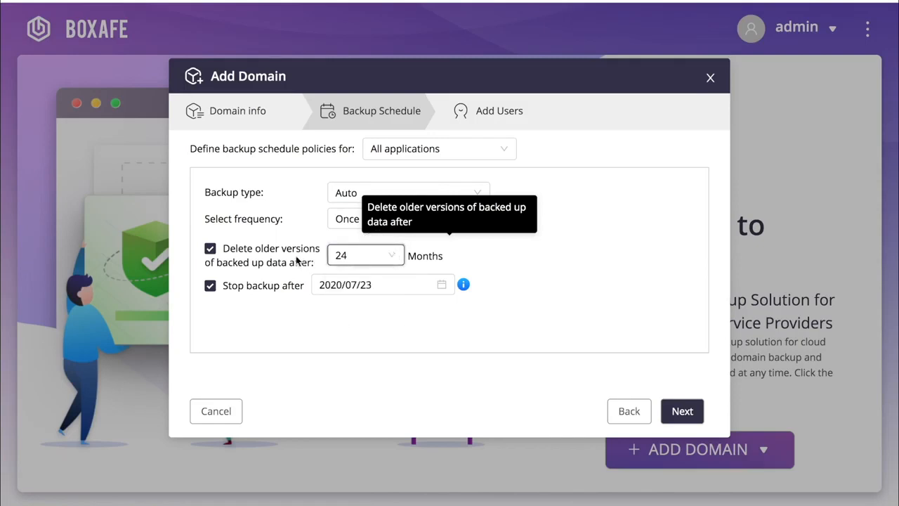
{"action": "left_click", "coordinate": [210, 249]}
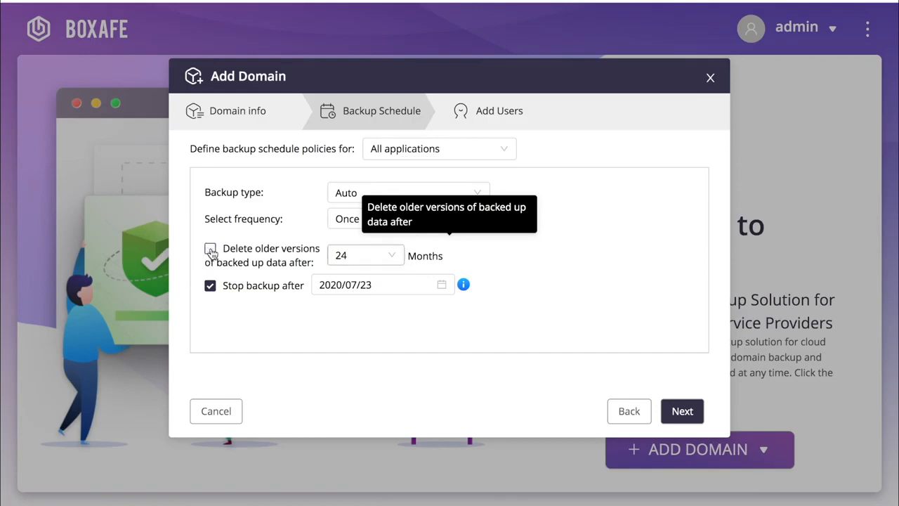
Turn off the backup stop date and finish adding the domain with only three of its users selected.
{"action": "left_click", "coordinate": [210, 286]}
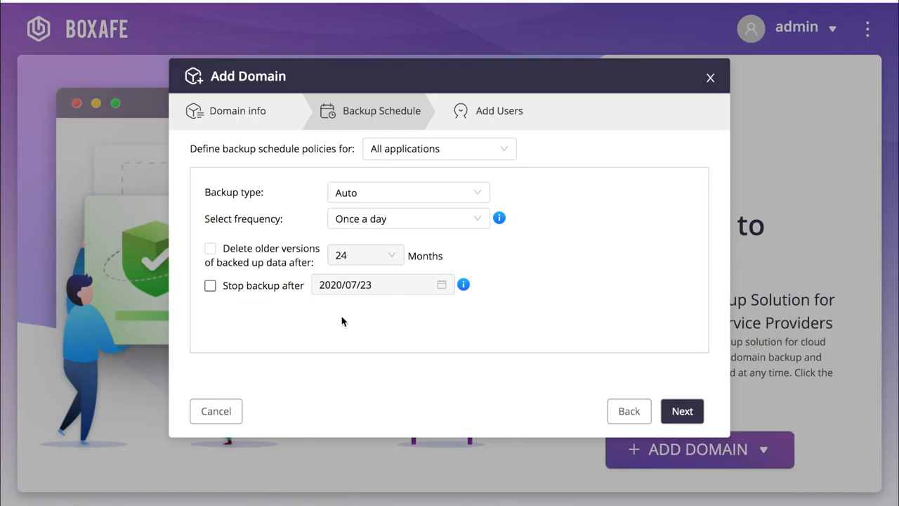
{"action": "left_click", "coordinate": [682, 412]}
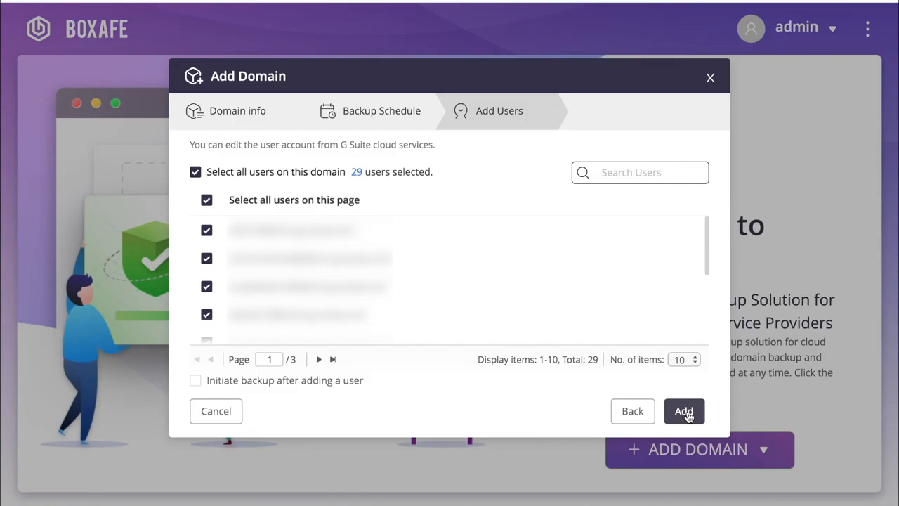
{"action": "left_click", "coordinate": [206, 275]}
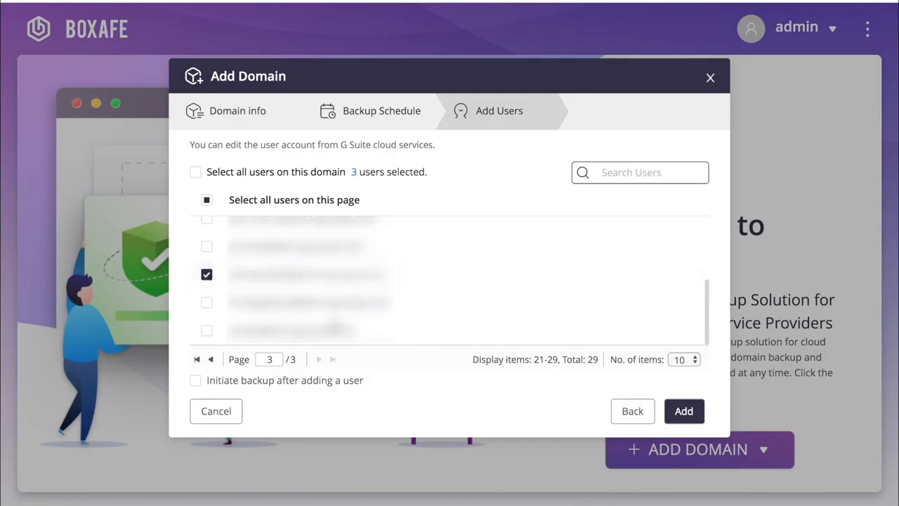
{"action": "left_click", "coordinate": [684, 413]}
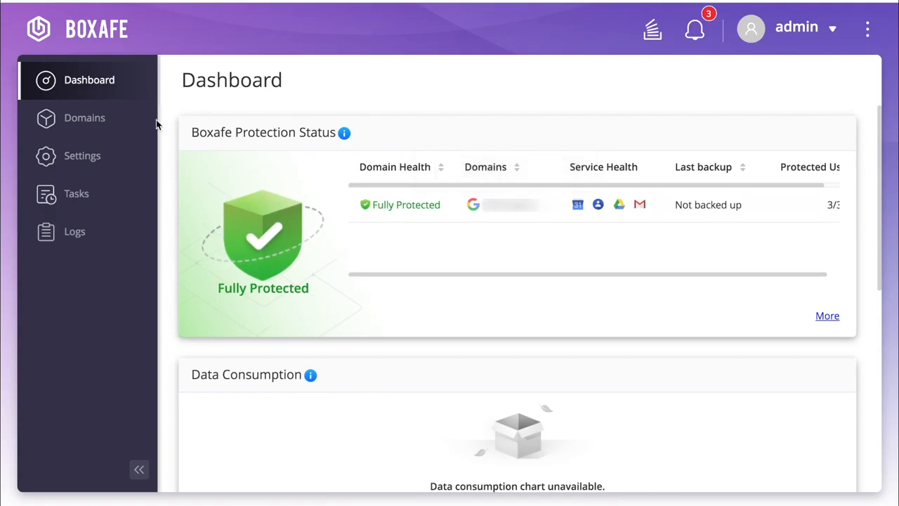
Look through the domain management, user settings, running tasks and logs pages.
{"action": "left_click", "coordinate": [110, 116]}
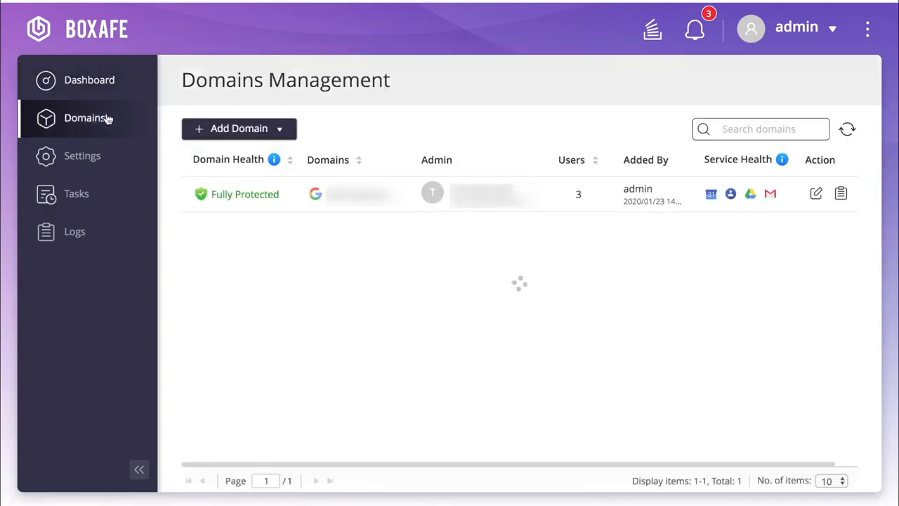
{"action": "left_click", "coordinate": [98, 163]}
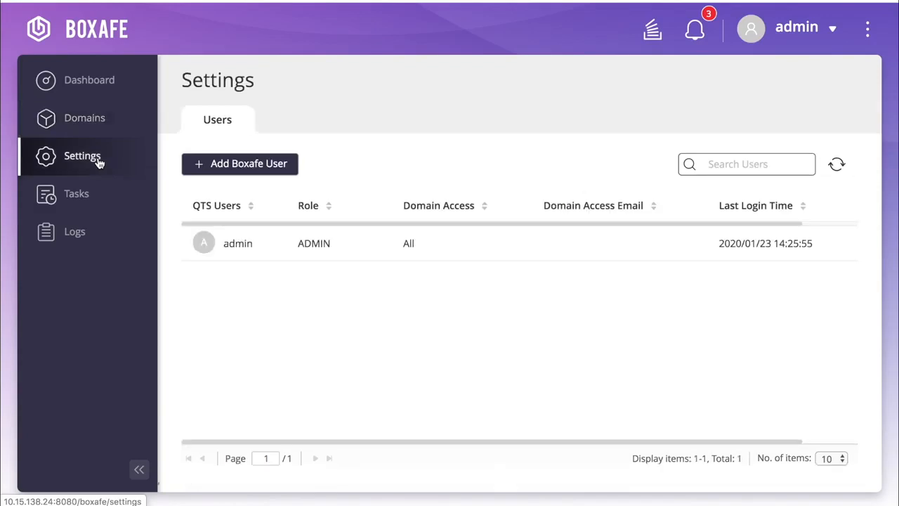
{"action": "left_click", "coordinate": [89, 203]}
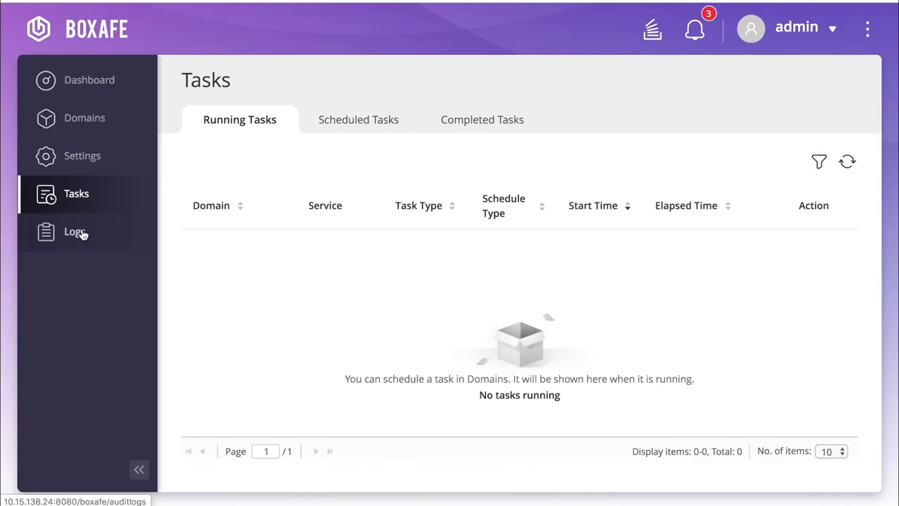
{"action": "left_click", "coordinate": [75, 232]}
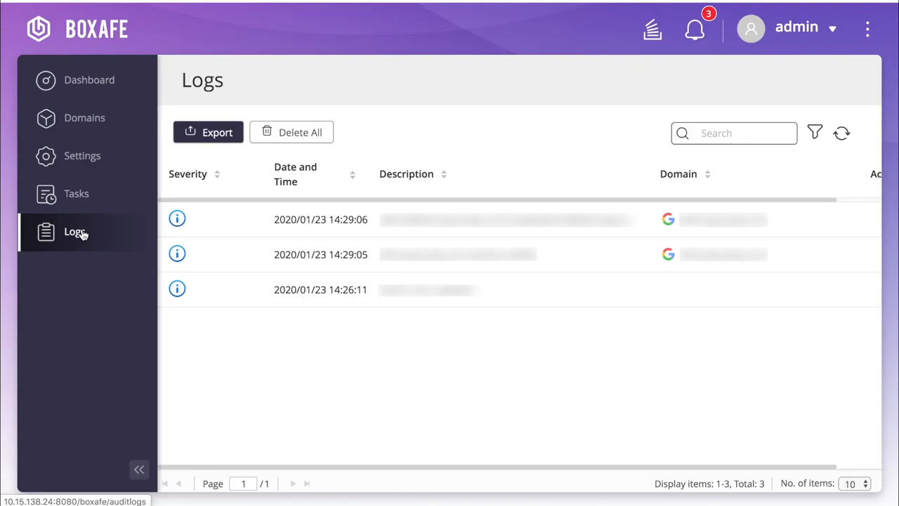
Open the added domain from the dashboard and start an immediate backup of all its users.
{"action": "left_click", "coordinate": [98, 82]}
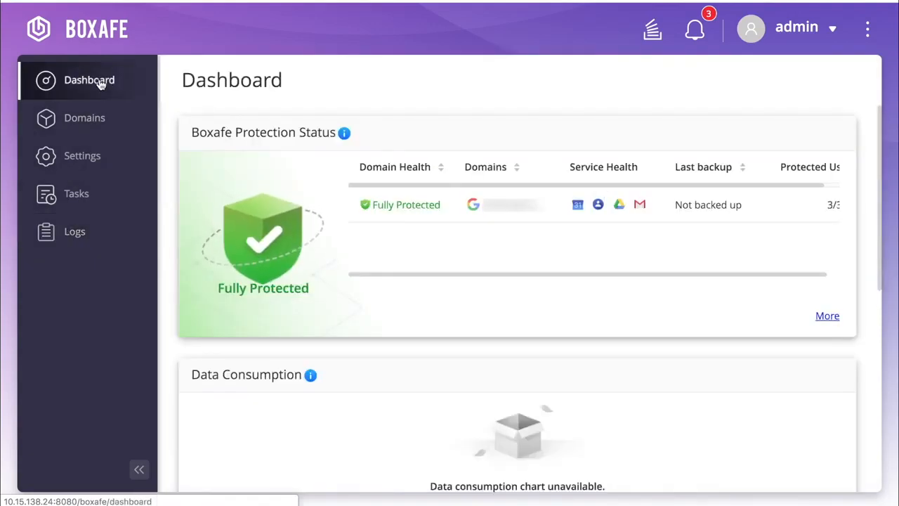
{"action": "left_click", "coordinate": [502, 204]}
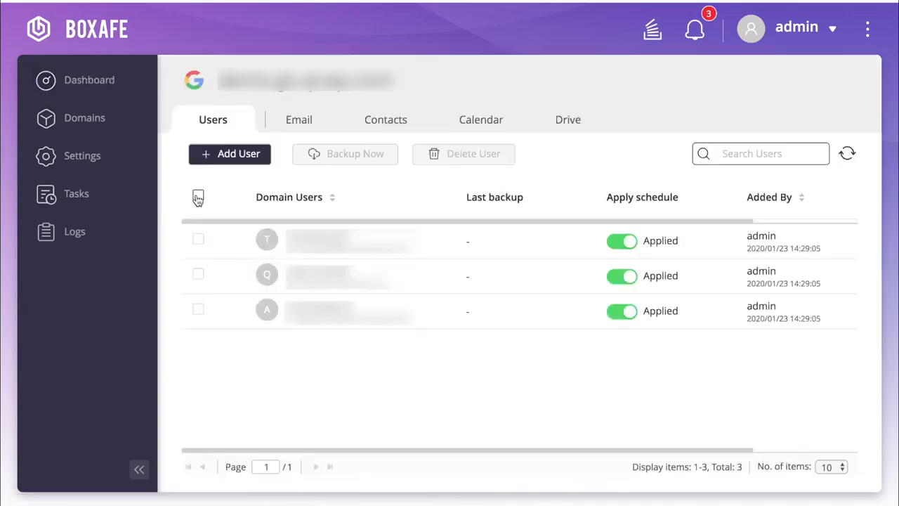
{"action": "left_click", "coordinate": [198, 197]}
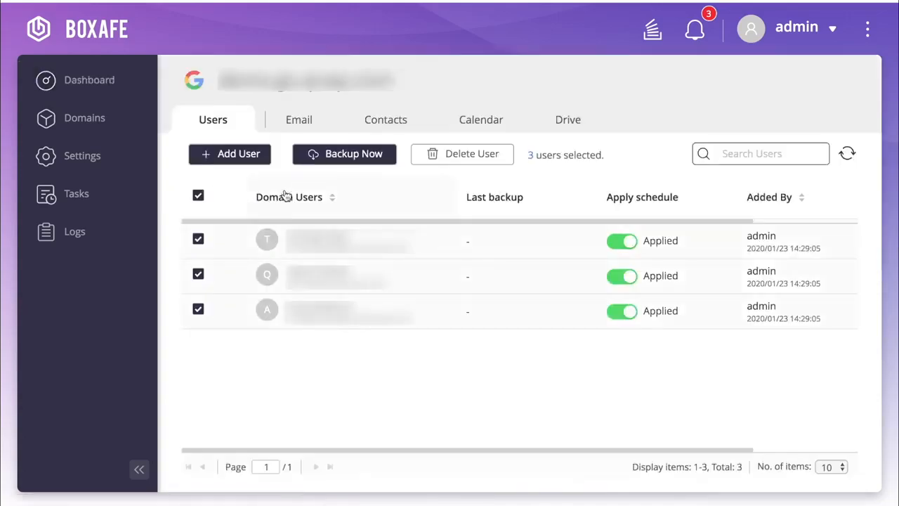
{"action": "left_click", "coordinate": [345, 156]}
{"action": "left_click", "coordinate": [510, 277]}
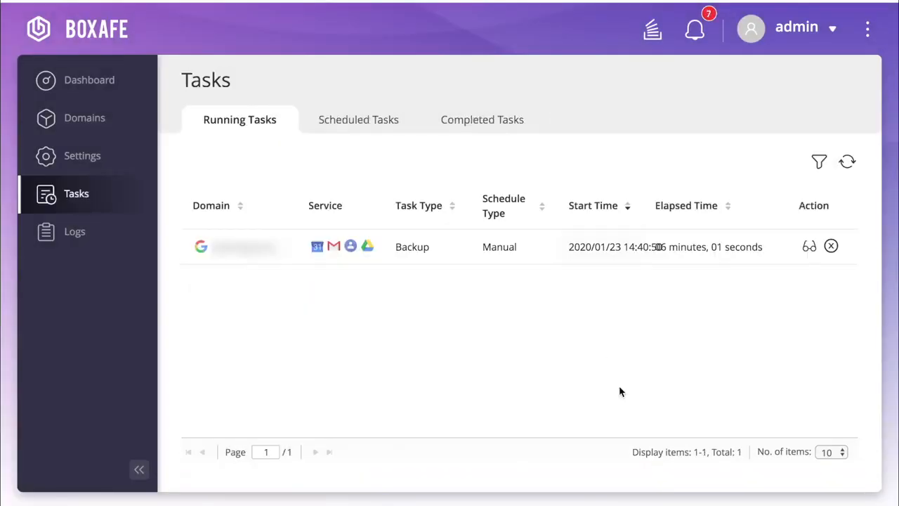
Examine the domain's users and backed-up services, and start a search in the backed-up contacts.
{"action": "left_click", "coordinate": [85, 124]}
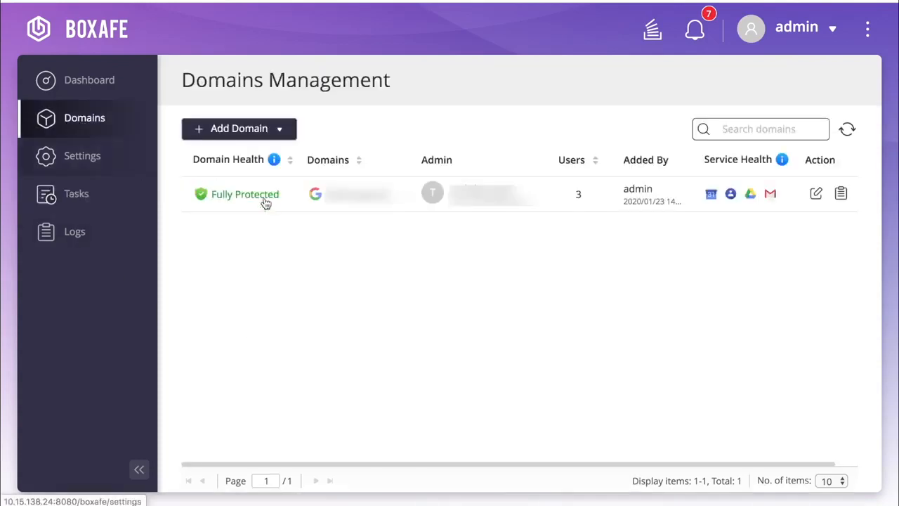
{"action": "left_click", "coordinate": [356, 206]}
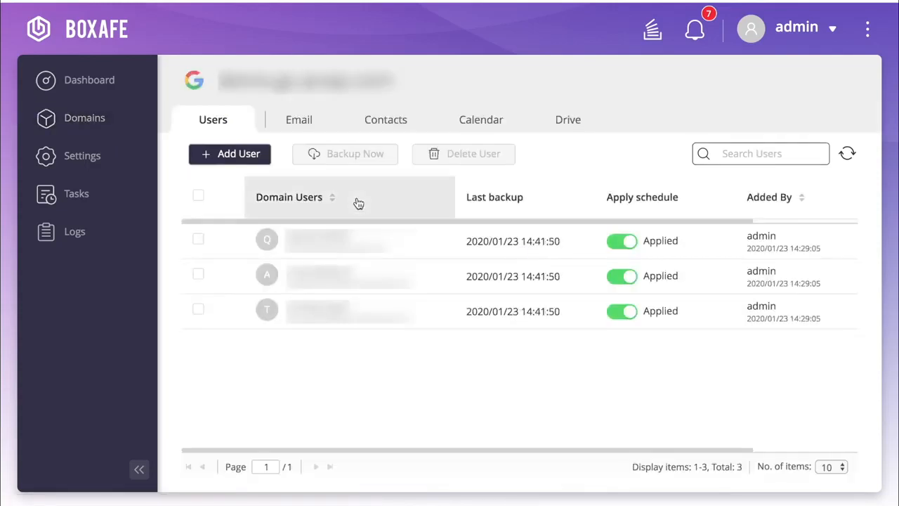
{"action": "left_click", "coordinate": [307, 119]}
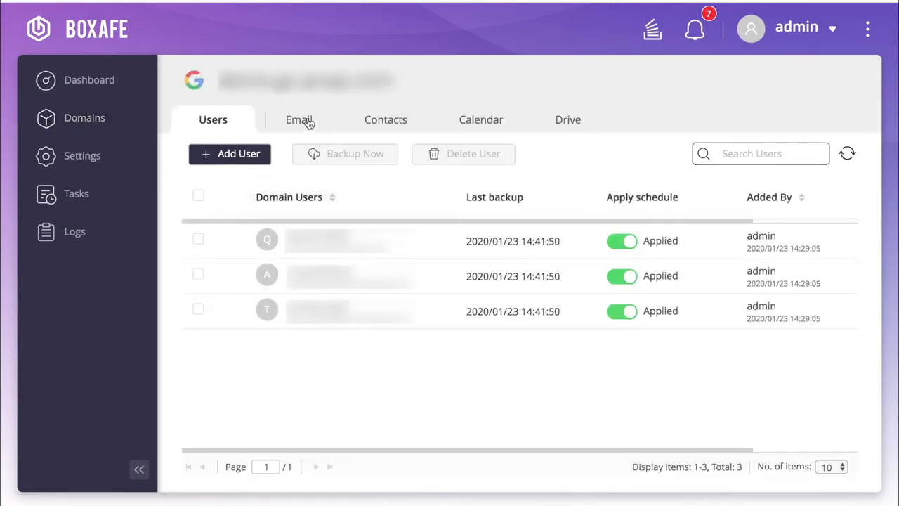
{"action": "left_click", "coordinate": [401, 122]}
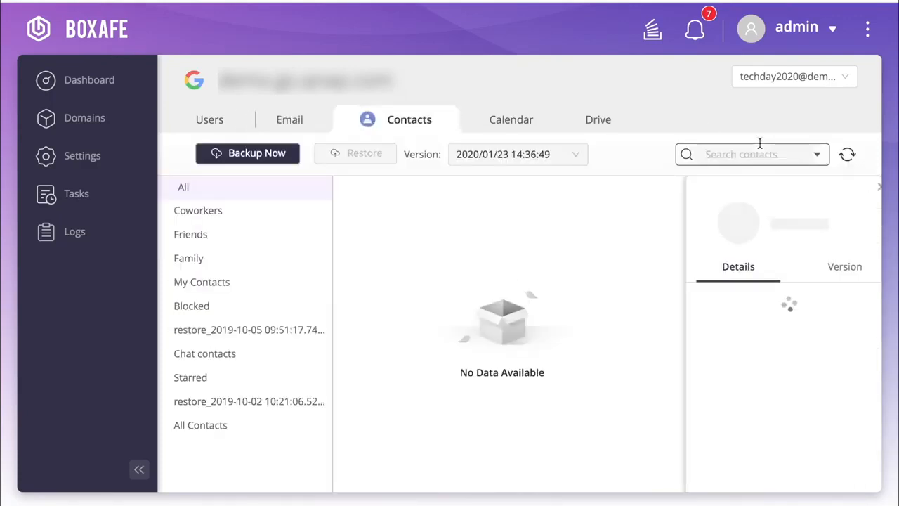
{"action": "left_click", "coordinate": [759, 152]}
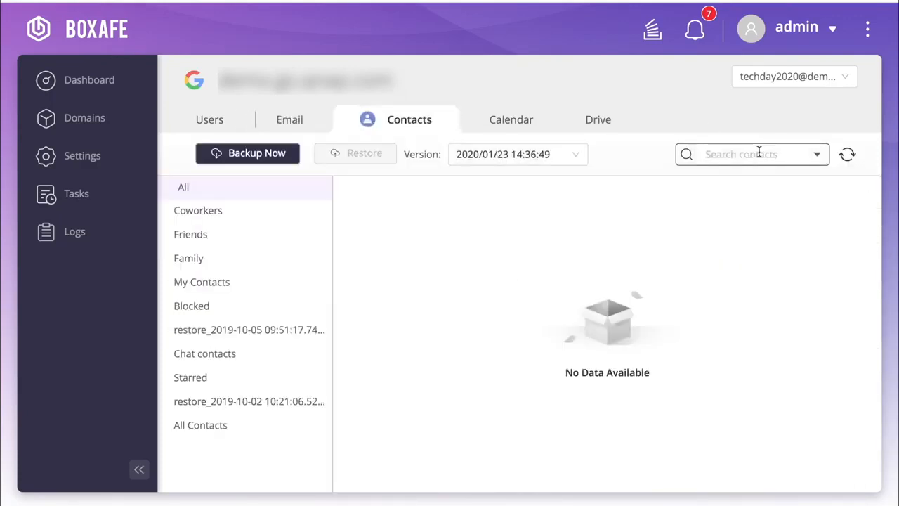